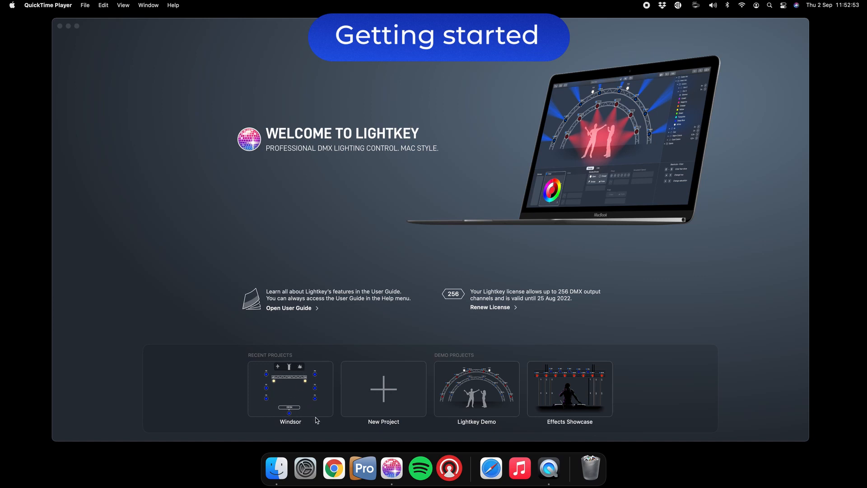
Open the recent project Windsor from the welcome window
left_click(301, 387)
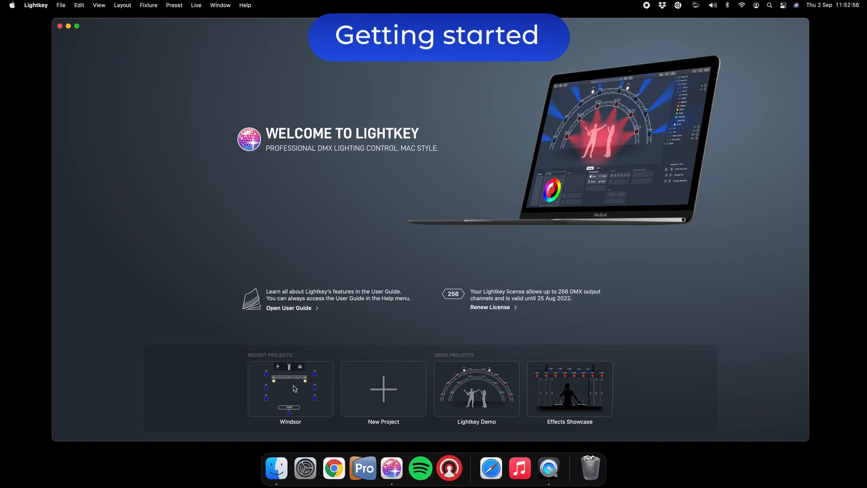
left_click(293, 386)
double_click(294, 386)
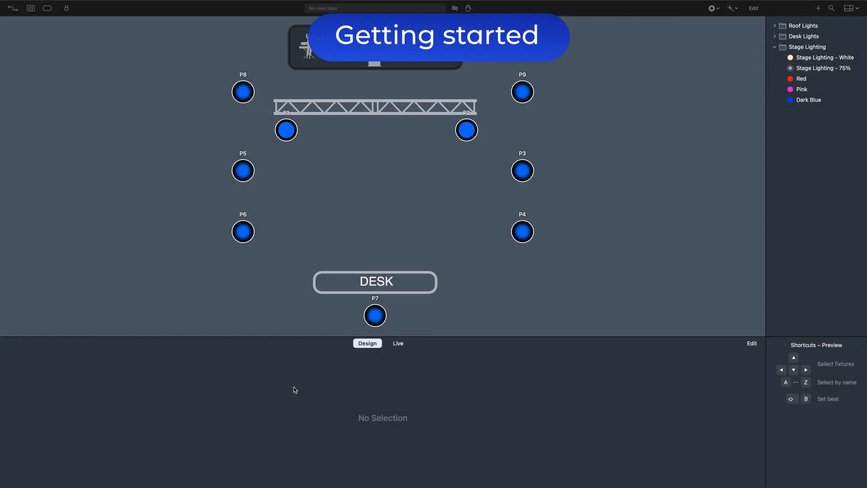
Take the project window out of full screen, reposition it slightly and enlarge the fixture preview area
mouse_move(111, 1)
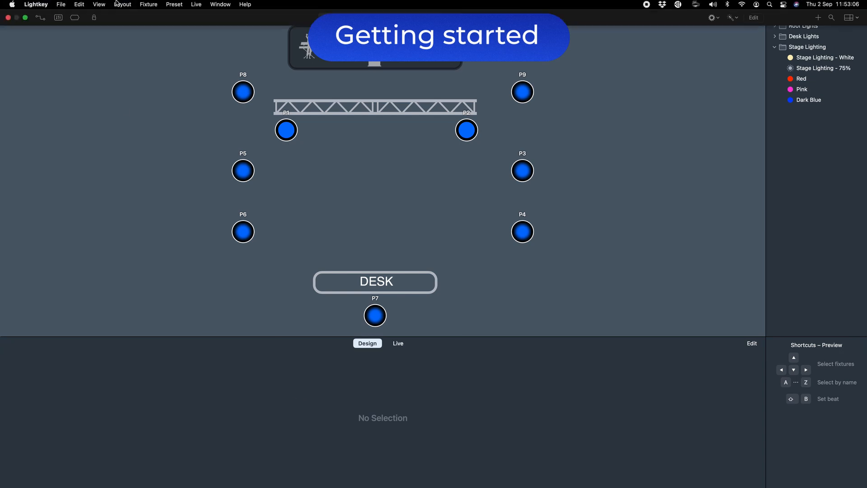
left_click(26, 21)
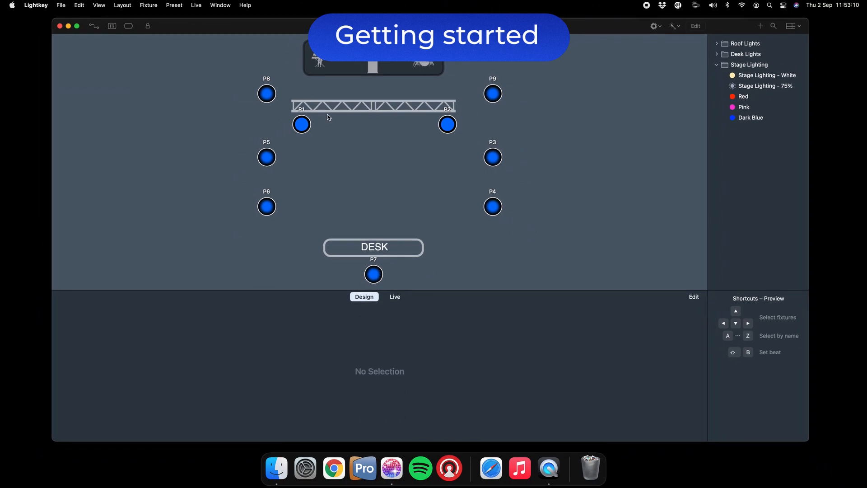
mouse_move(596, 29)
left_mouse_down()
mouse_move(575, 31)
mouse_move(610, 35)
left_mouse_up()
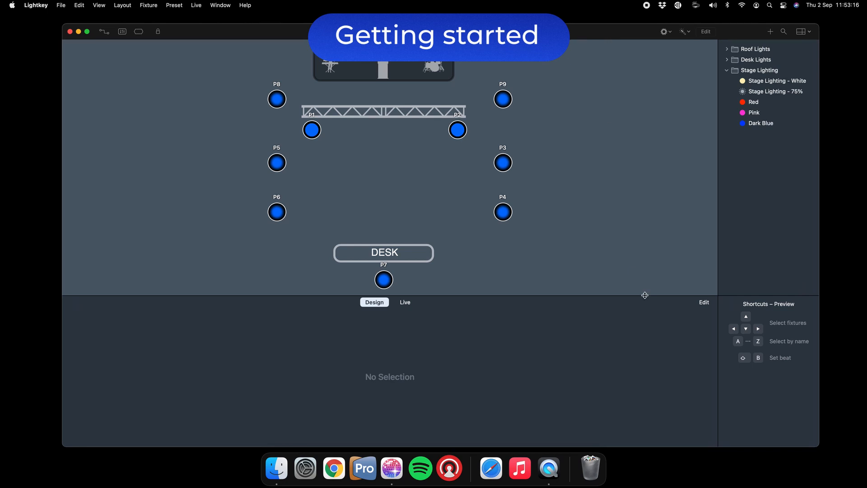
left_click_drag(645, 295, 641, 374)
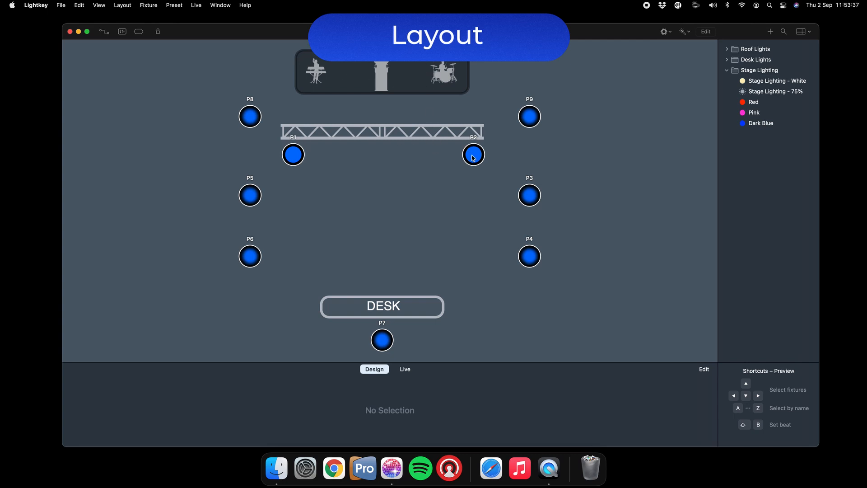
Inspect the properties of stage fixtures P1 and P2 and desk fixture P7 one after another, clearing the selection at the end
left_click(294, 158)
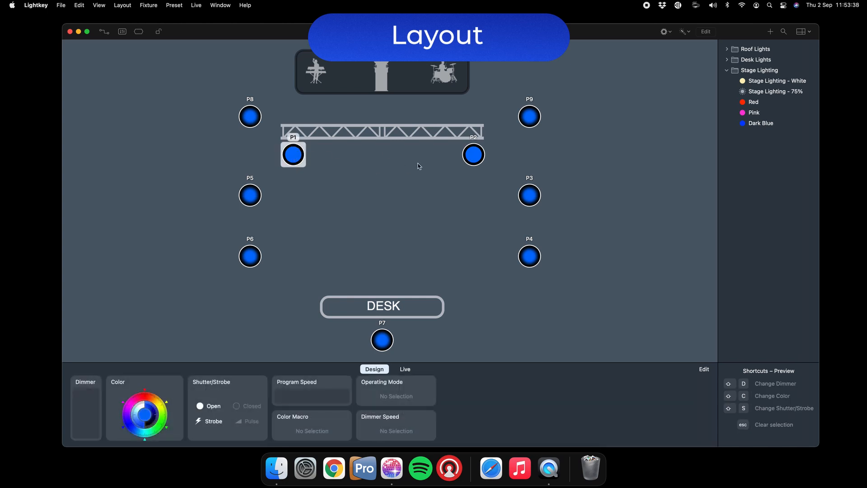
left_click(471, 158)
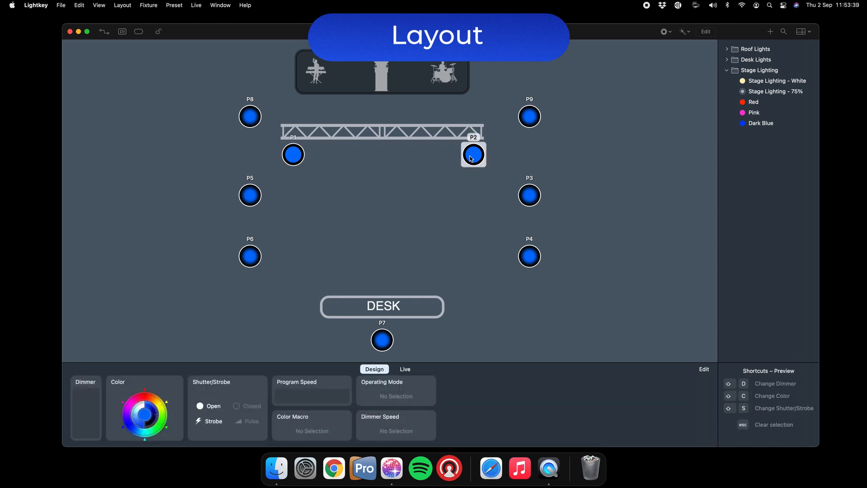
left_click(403, 159)
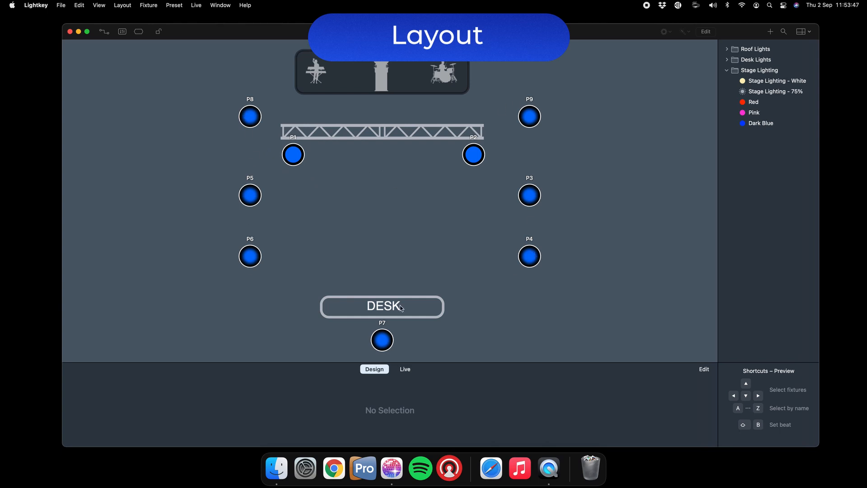
left_click(383, 341)
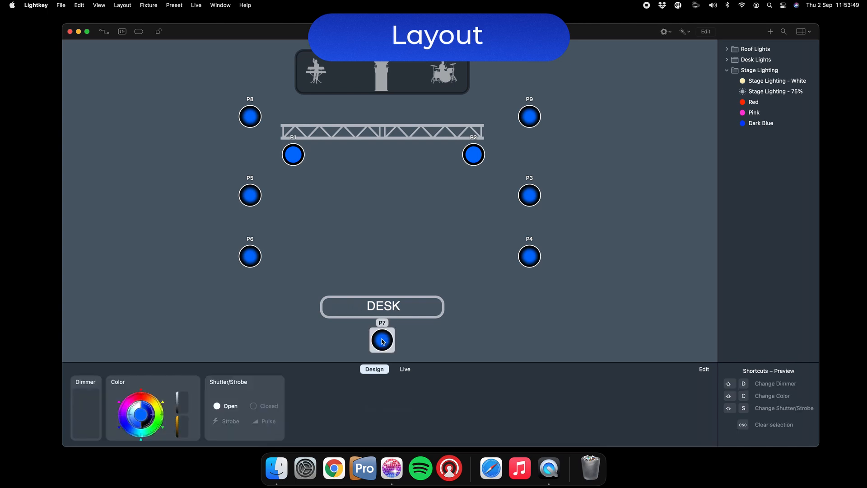
left_click(410, 342)
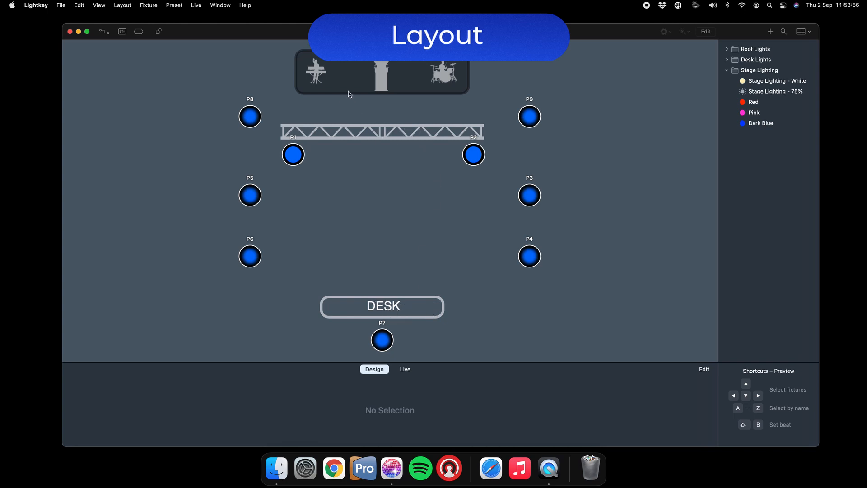
Inspect fixtures P2, P3 and P9 in the layout individually, leaving no fixture selected
left_click(474, 153)
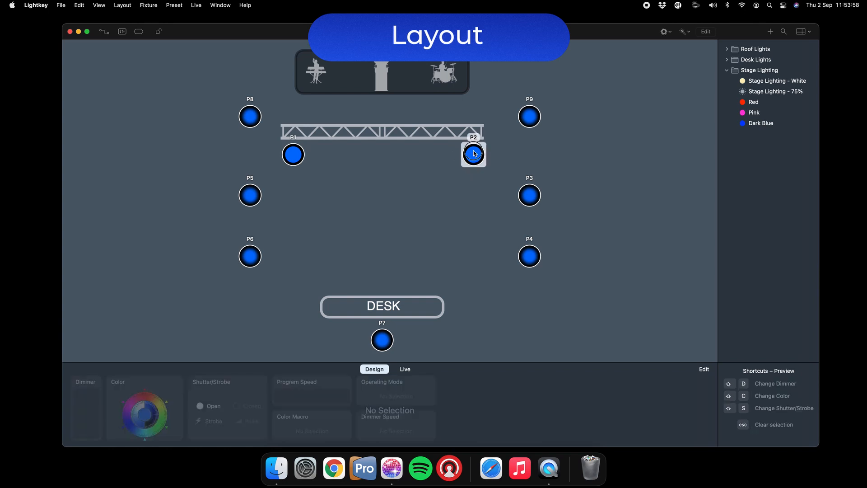
left_click(527, 193)
left_click(526, 121)
left_click(473, 155)
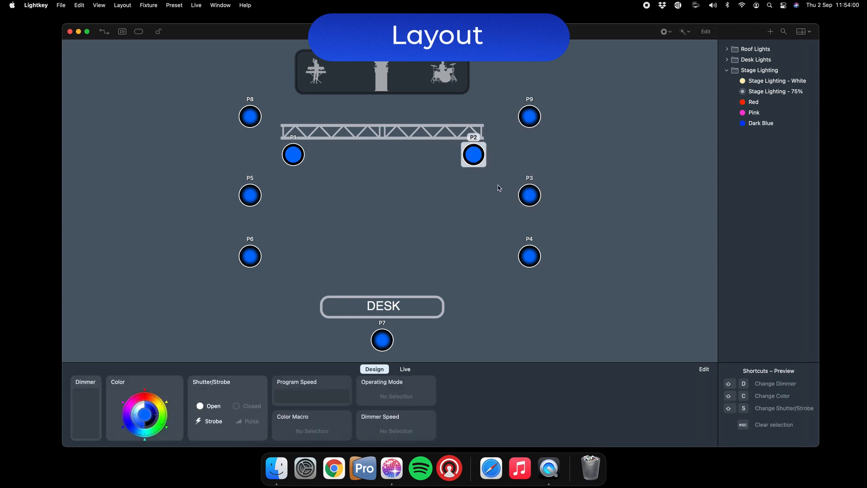
left_click(529, 195)
left_click(471, 203)
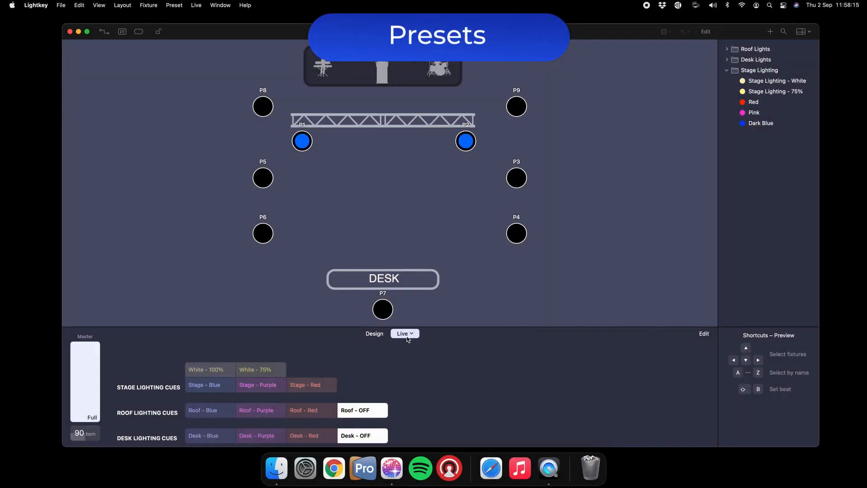
Switch to the Design view and back to Live, enlarge the cue area and set the master level to Full
left_click(378, 337)
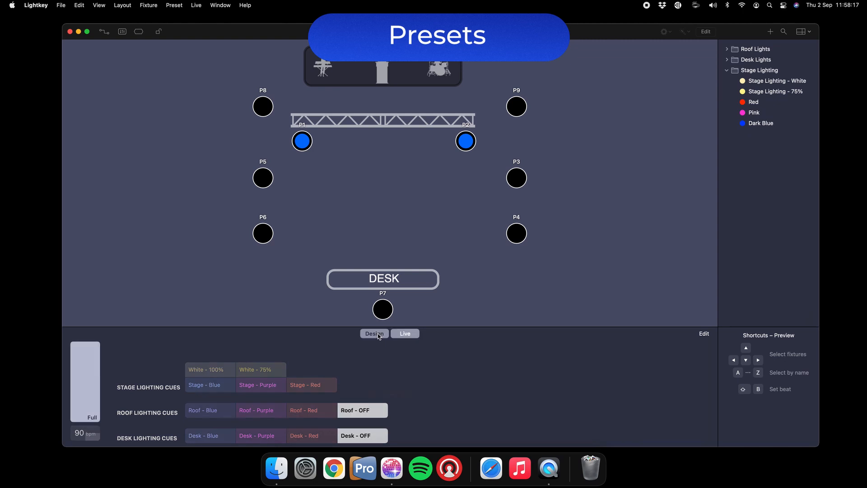
left_click(410, 336)
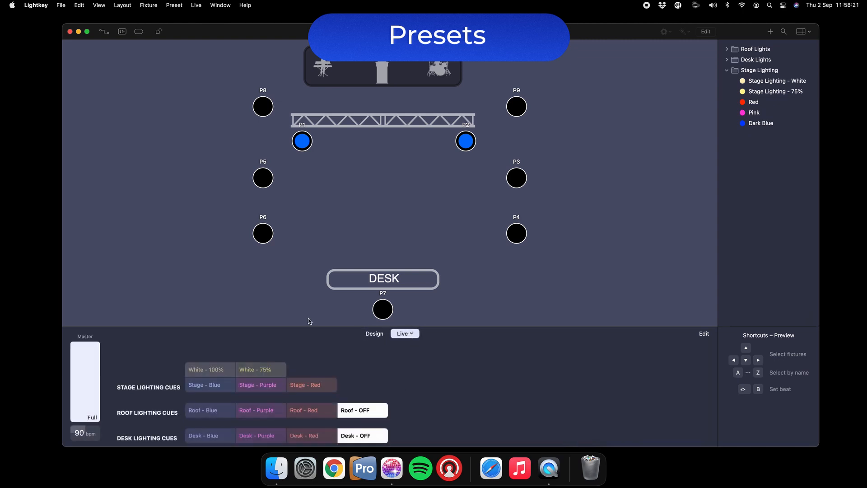
left_click_drag(299, 328, 294, 285)
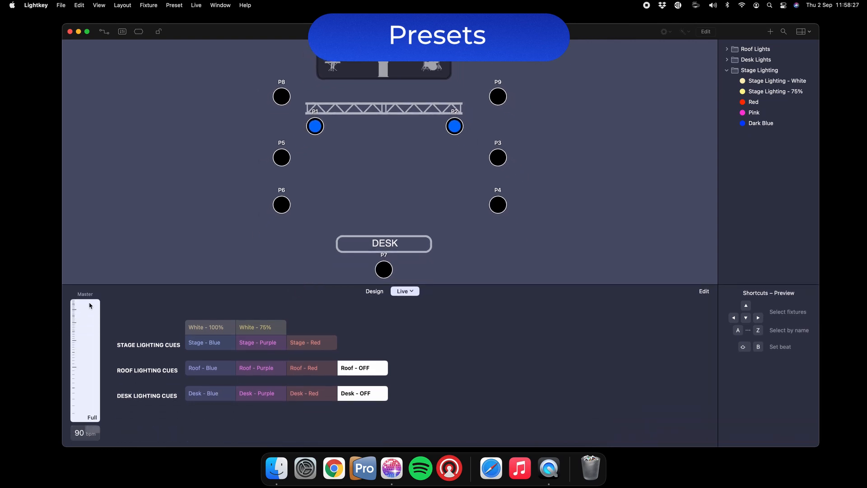
left_click_drag(89, 305, 94, 289)
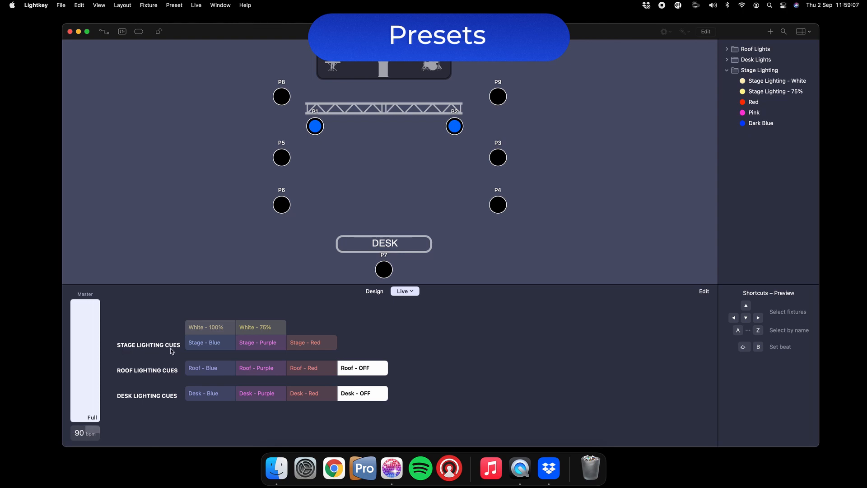
Run the stage cues White, Stage - Blue, Stage - Purple and Stage - Red in turn, finishing on White - 100%
left_click(225, 329)
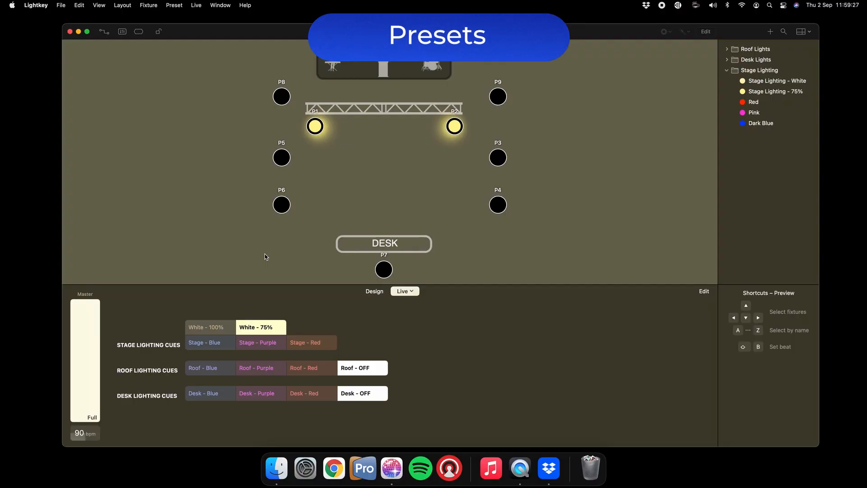
left_click(221, 345)
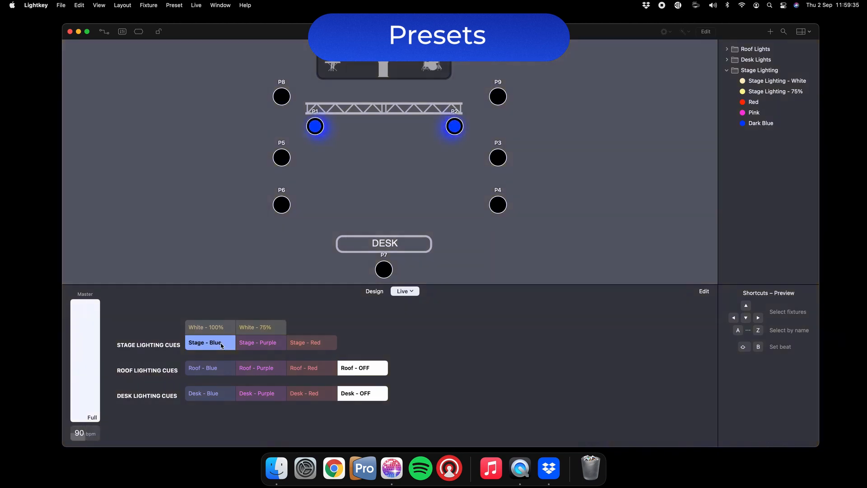
left_click(265, 344)
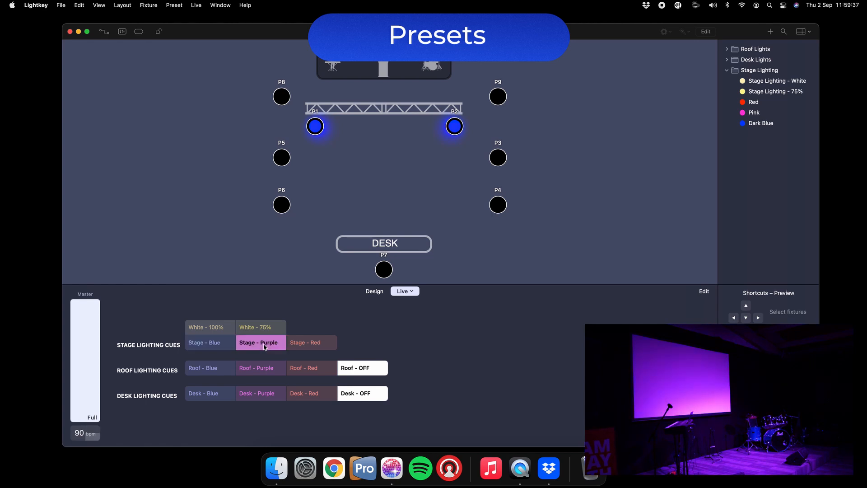
left_click(318, 346)
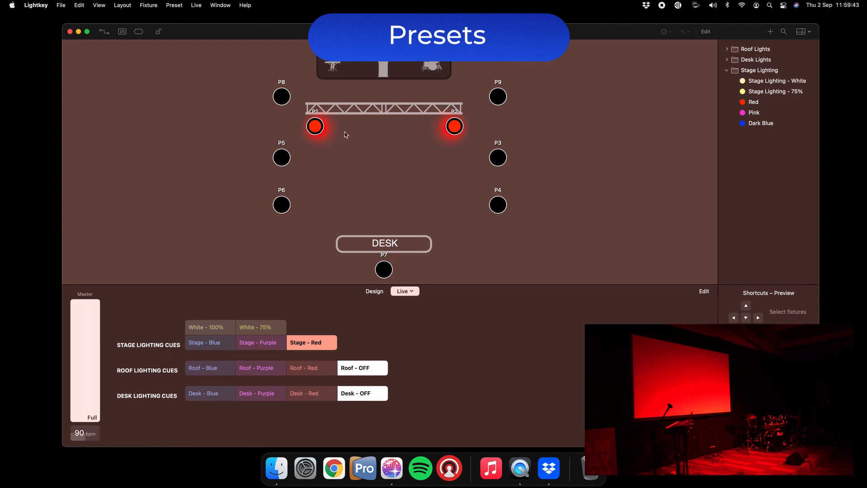
left_click(218, 330)
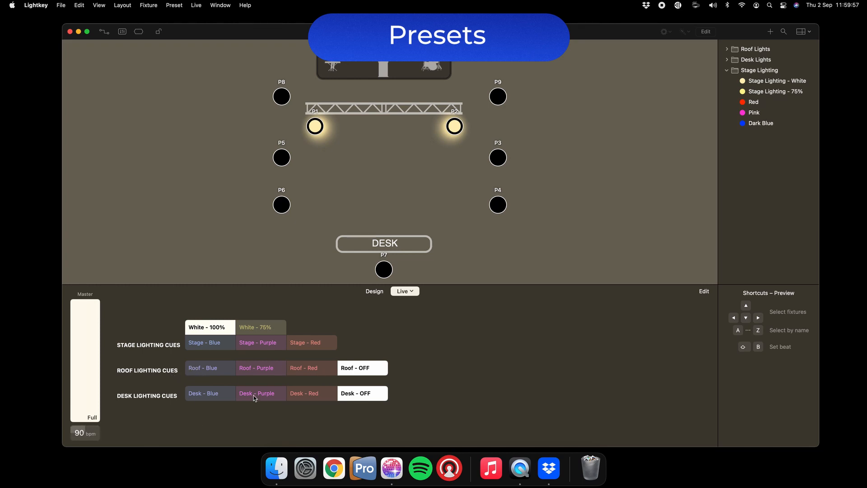
Run the roof cues Blue, Purple and Red in turn, set the roof to OFF, and activate the Desk - Blue cue
left_click(219, 372)
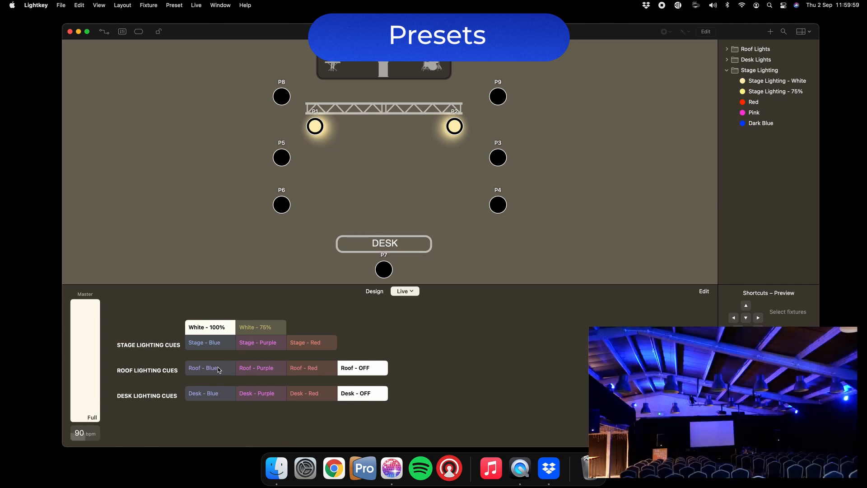
left_click(269, 372)
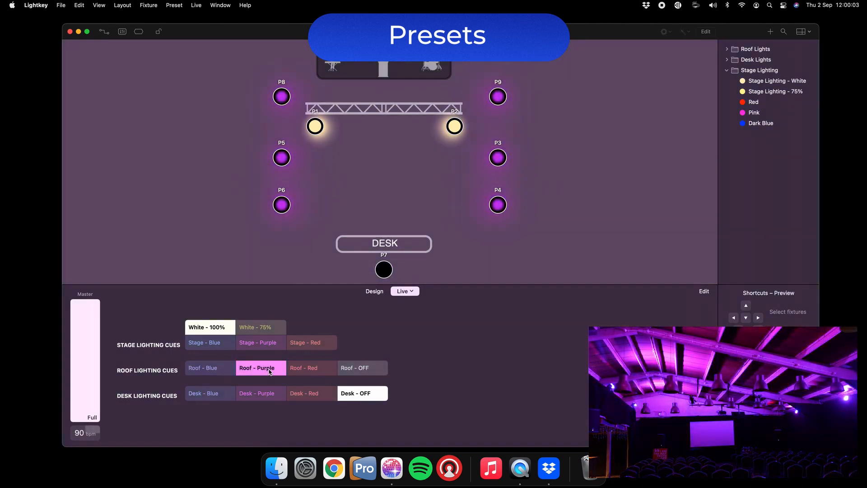
left_click(323, 371)
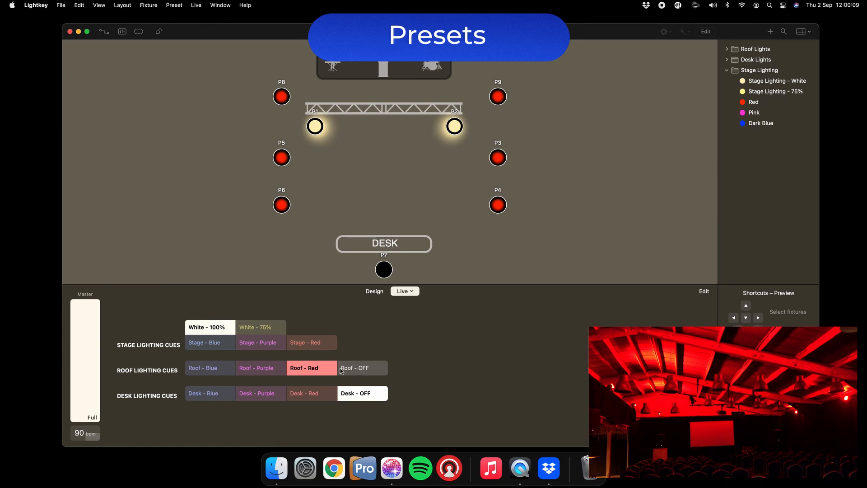
left_click(366, 370)
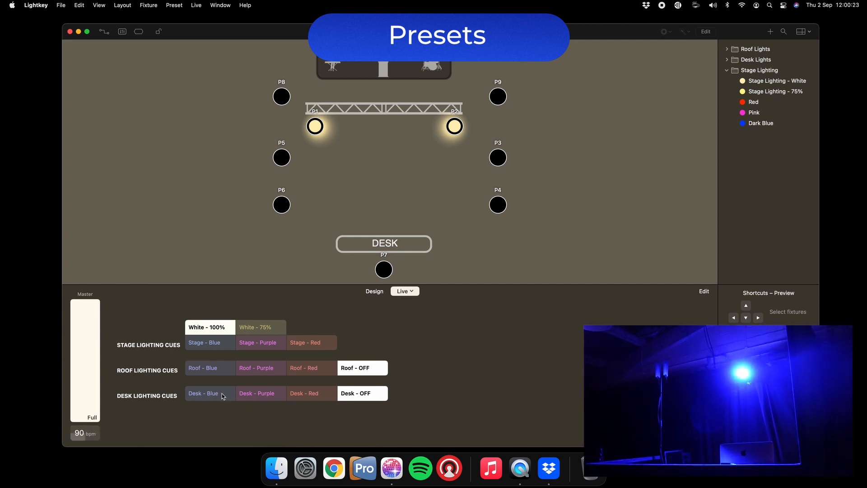
left_click(223, 396)
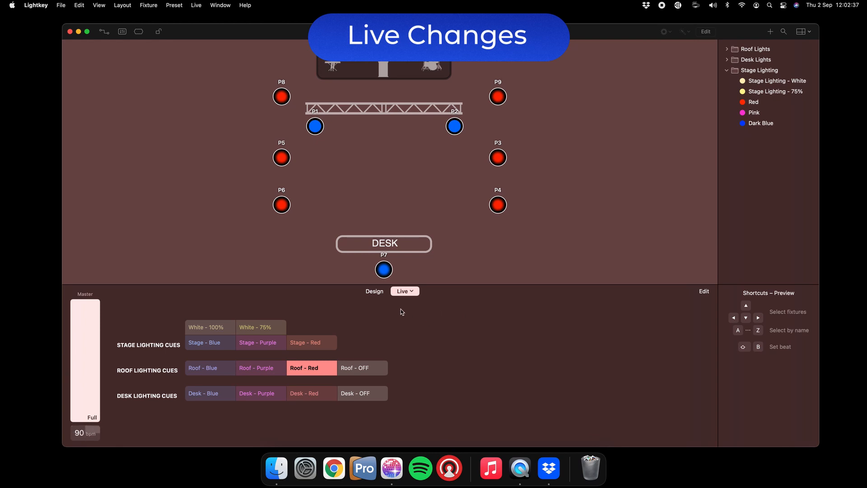
In the Design view, override fixtures P4 and P6 with blue and then magenta, and raise their dimmer to Full
left_click(377, 291)
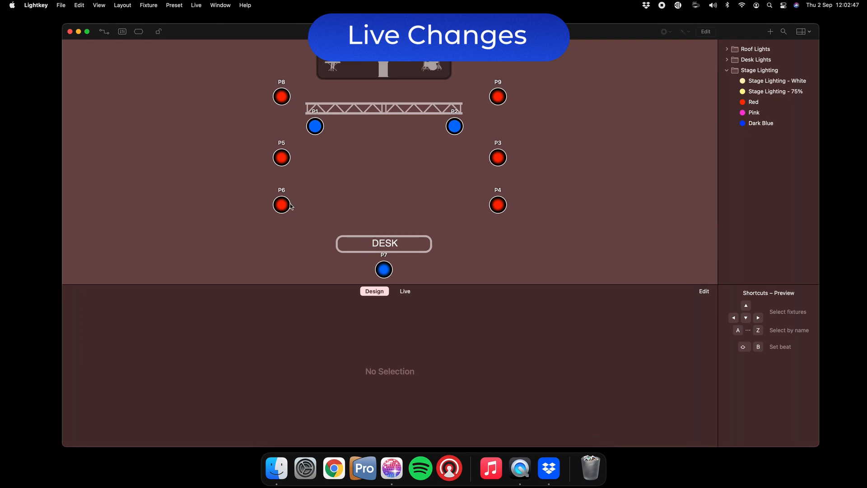
left_click_drag(537, 212, 271, 193)
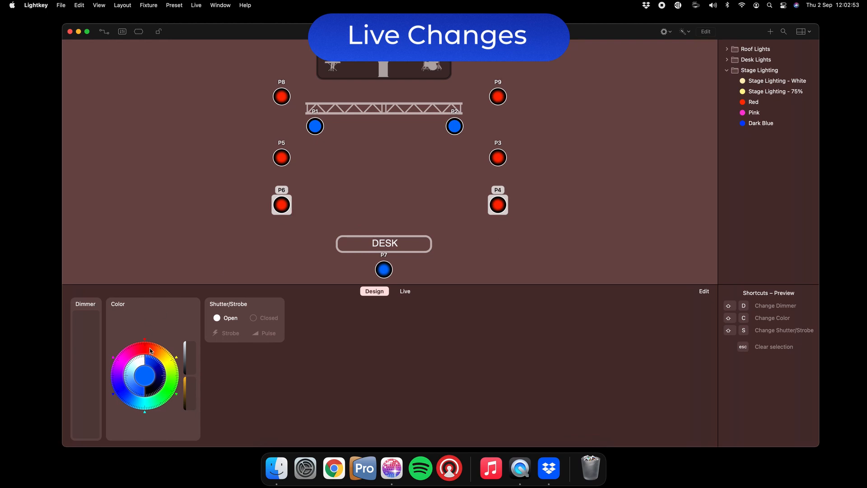
left_click(123, 395)
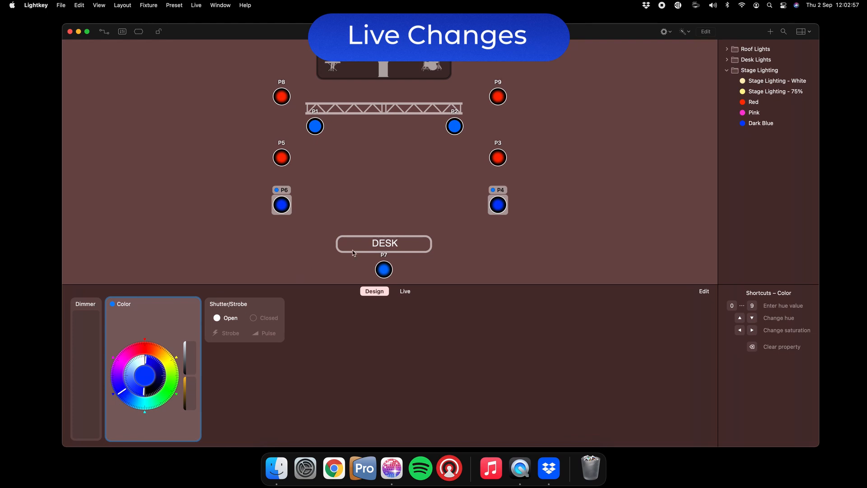
left_click(120, 361)
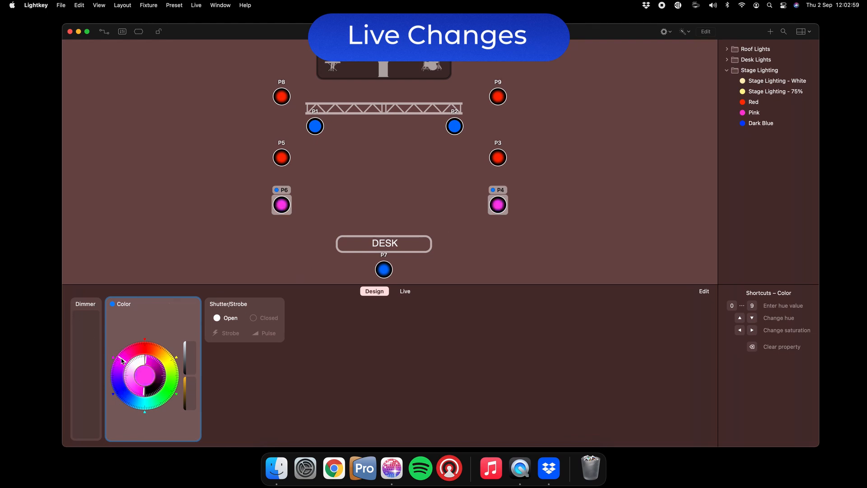
left_click_drag(89, 402, 88, 301)
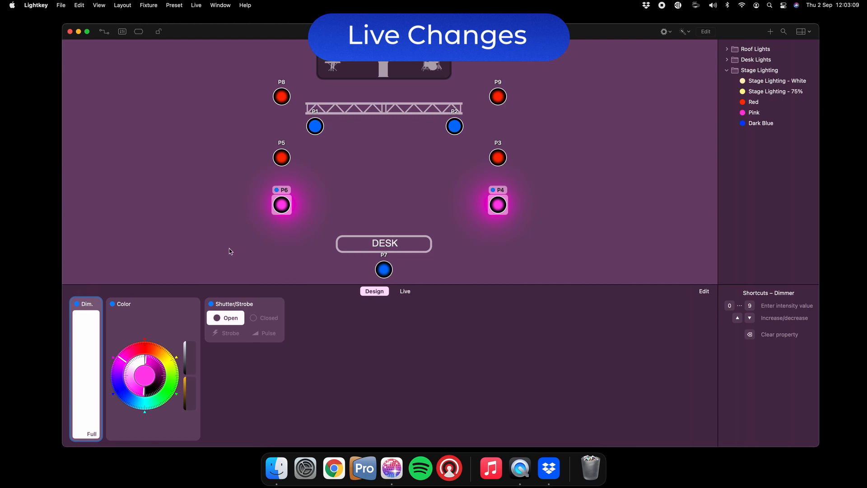
Clear the properties for all fixtures and return to the Live view
right_click(230, 219)
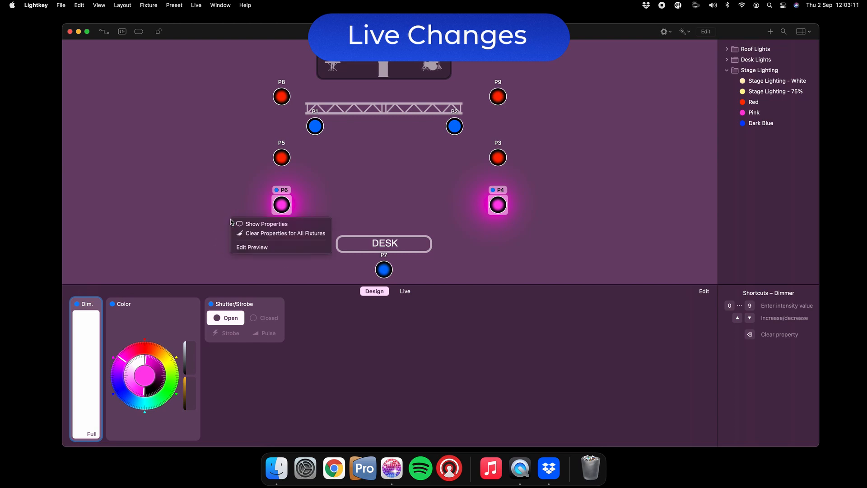
left_click(308, 236)
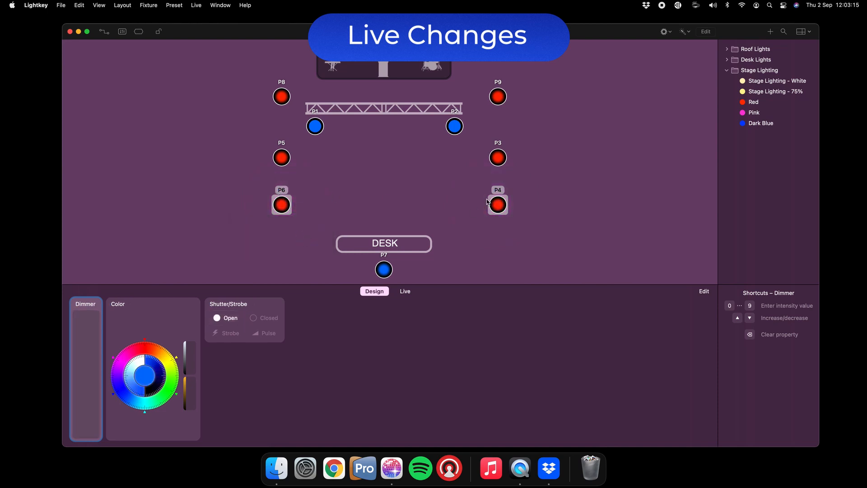
left_click(405, 291)
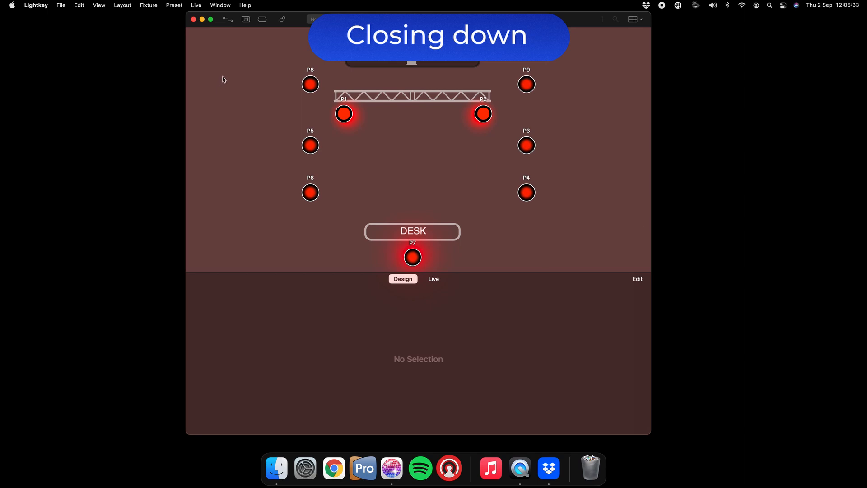
Quit Lightkey
left_click(43, 4)
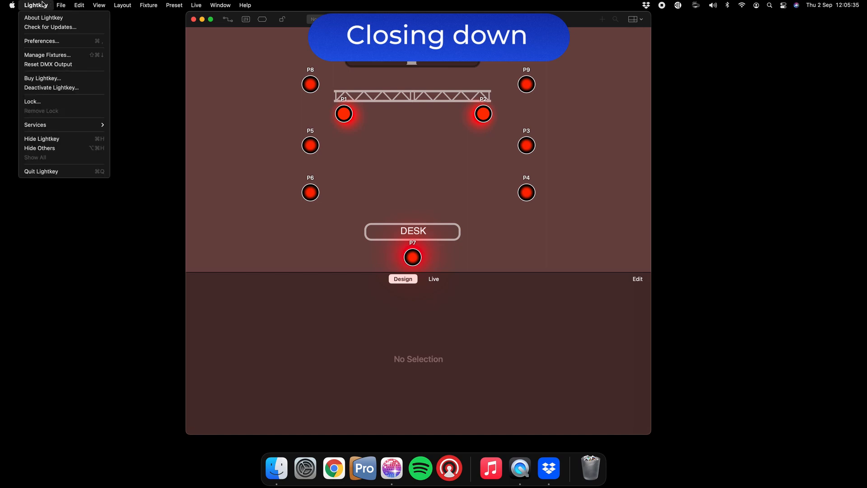
left_click(62, 174)
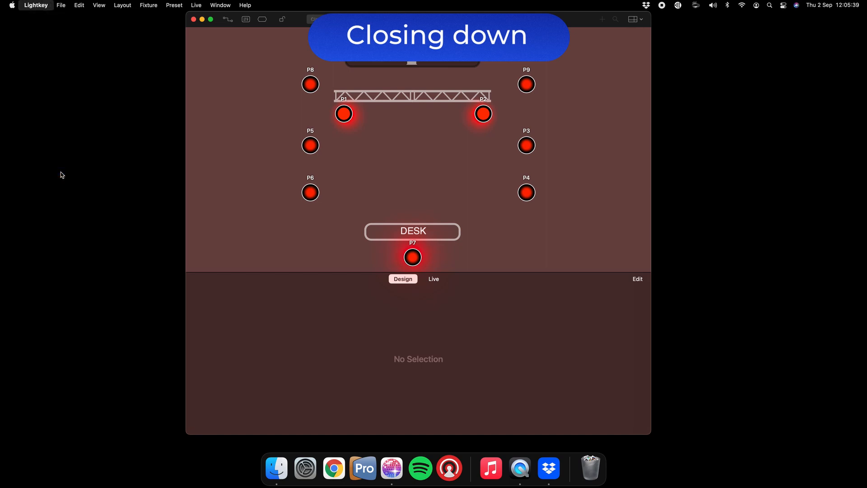